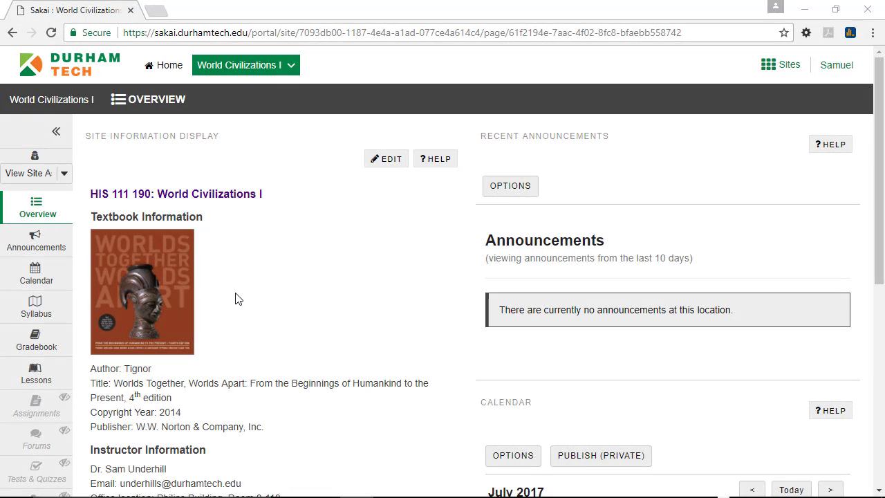
# Step: In the course gradebook, fill in a new item titled 'Week 1 Homework' worth 100 points
pyautogui.click(55, 335)
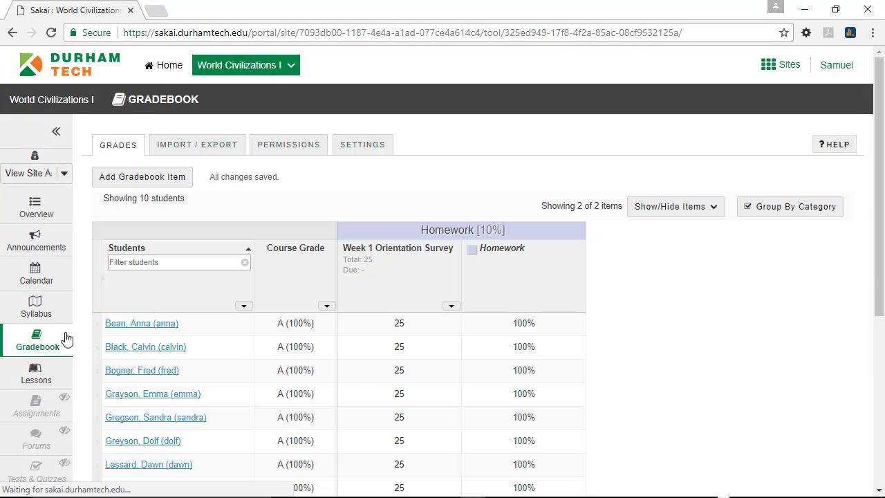
pyautogui.click(142, 183)
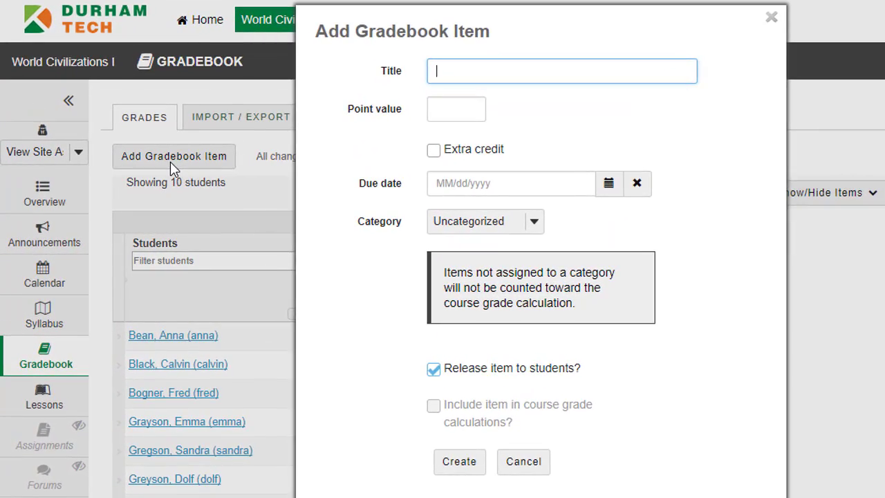
pyautogui.write('W')
pyautogui.write('eek 1 Homewo')
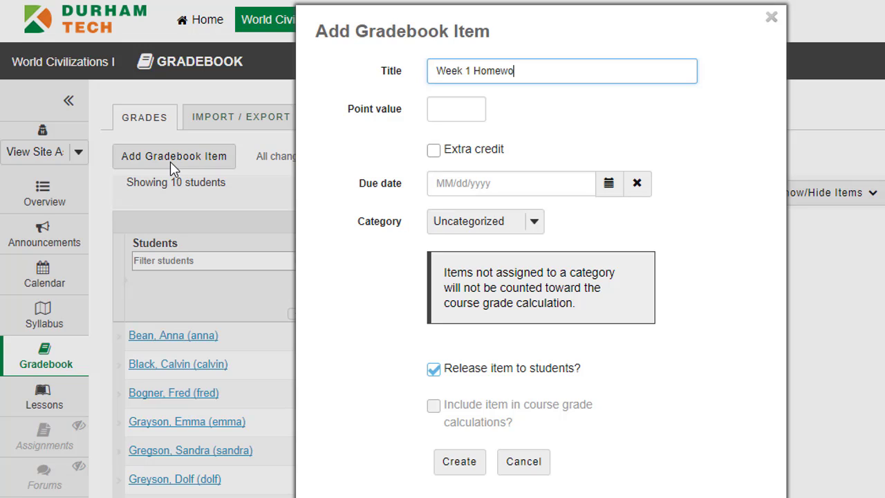
pyautogui.write('rk')
pyautogui.press('Tab')
pyautogui.write('100')
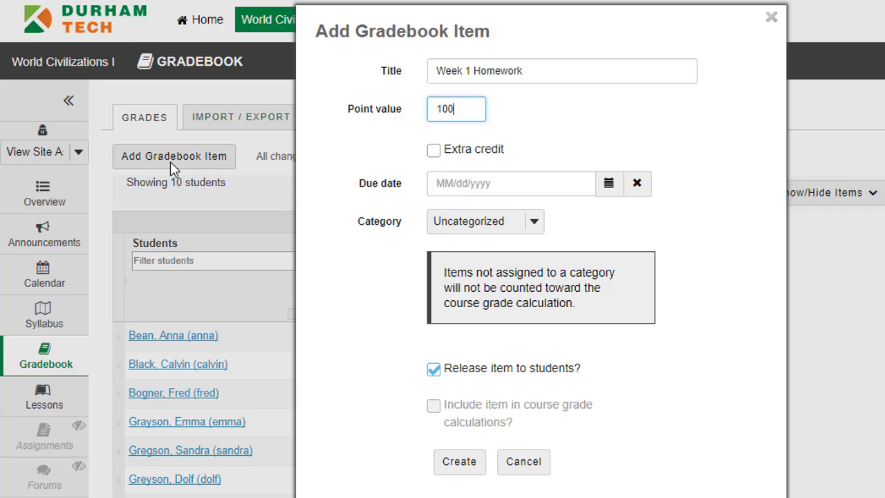
# Step: Give the item a 07/19/2017 due date and the Homework (10%) category, then create it
pyautogui.click(503, 185)
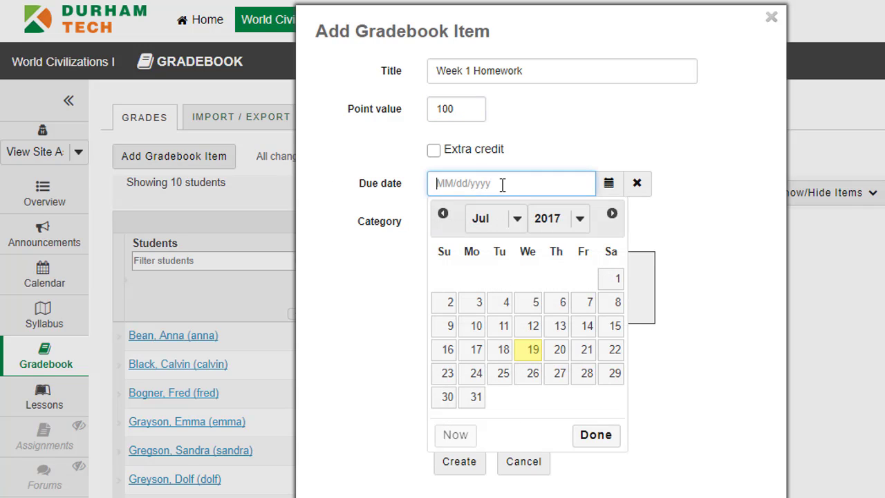
pyautogui.click(531, 352)
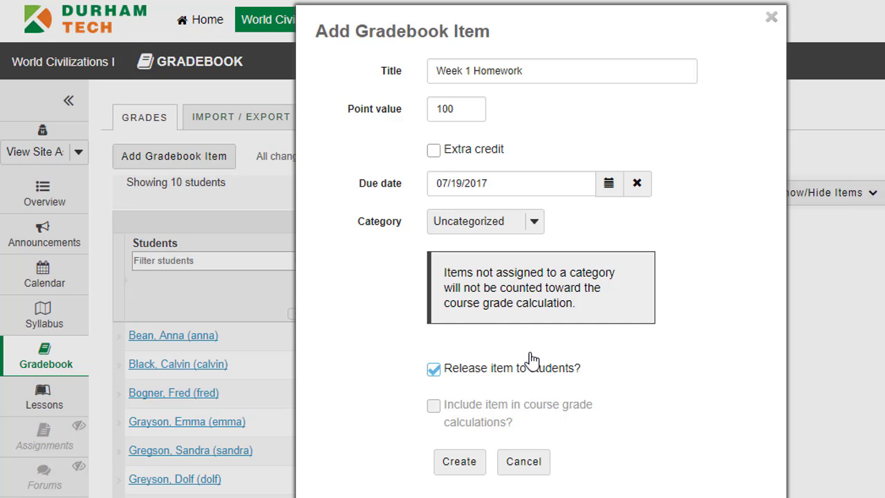
pyautogui.click(533, 223)
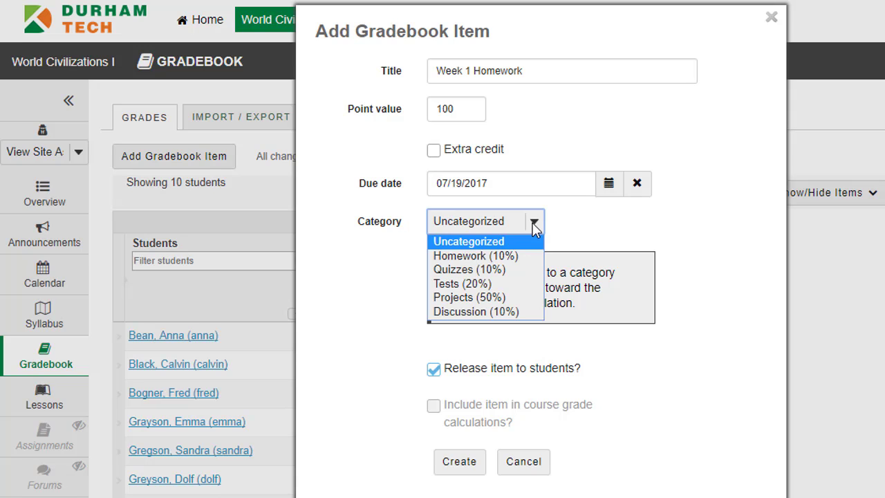
pyautogui.click(535, 256)
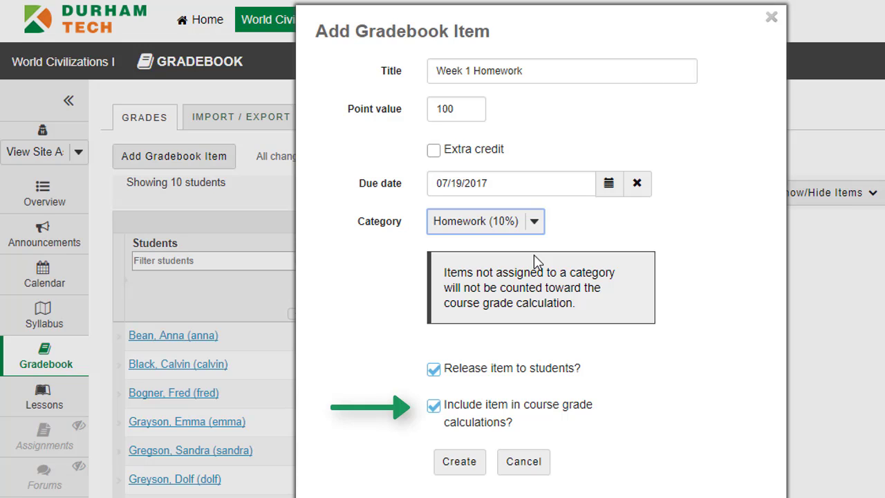
pyautogui.click(459, 462)
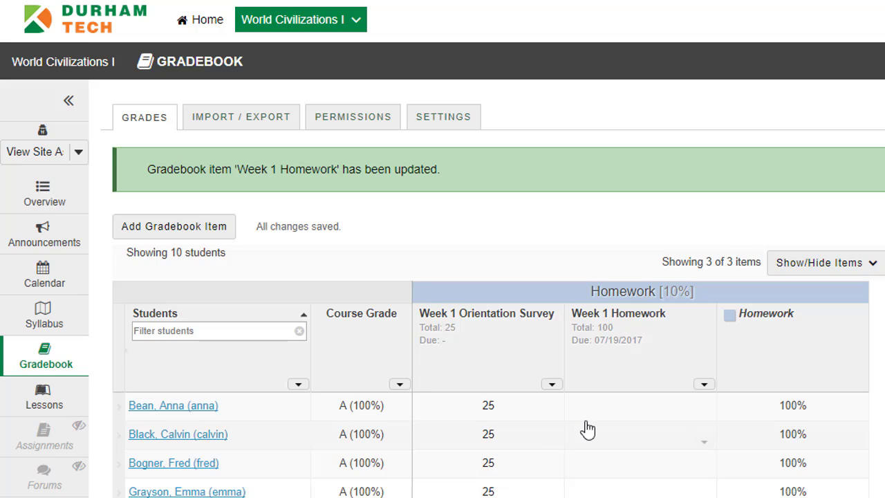
# Step: Enter a Week 1 Homework score of 100 for the first student
pyautogui.click(635, 406)
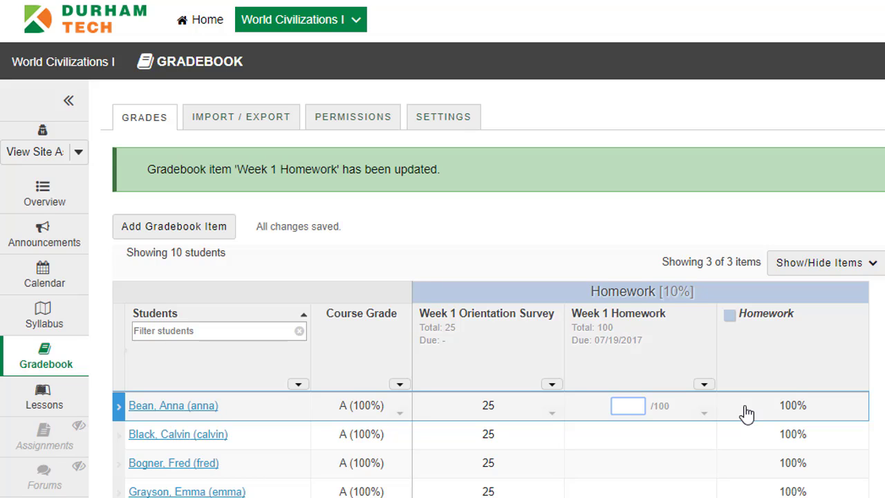
pyautogui.write('10')
pyautogui.write('0')
pyautogui.click(704, 415)
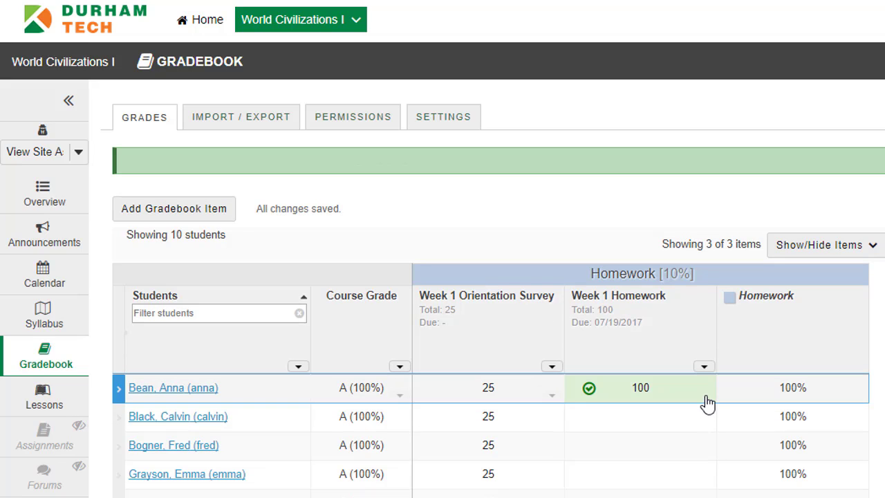
# Step: Attach a saved comment praising the student's question 4 observation about the Conquistadors
pyautogui.click(706, 396)
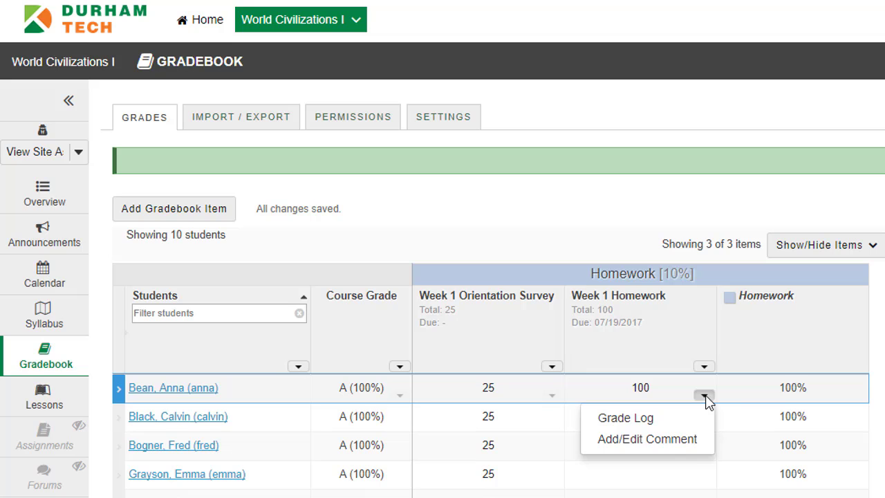
pyautogui.click(691, 444)
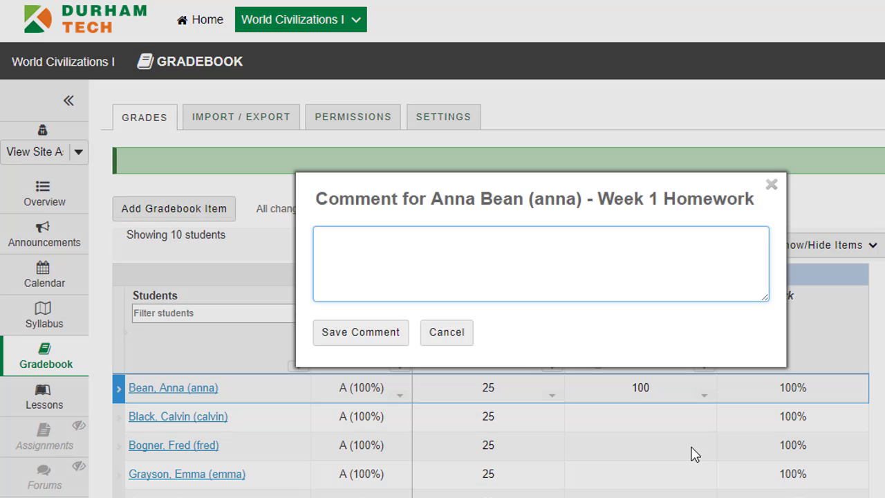
pyautogui.write("Anna, you made a great observation in your response to question 4. It's true that the Conquistadors conquered territory and opened trade routes. They colonized much of the world for Spain and Portugal in the 16th, 17th, and 18th centurie")
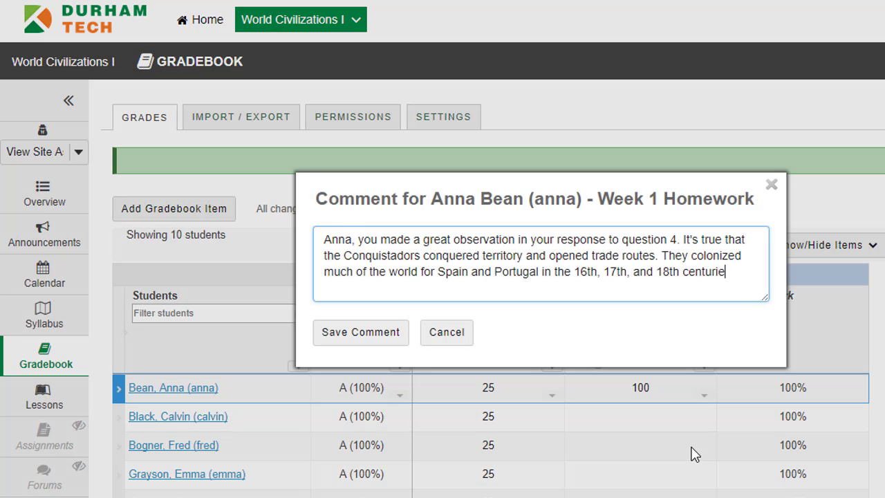
pyautogui.write('s.')
pyautogui.click(389, 348)
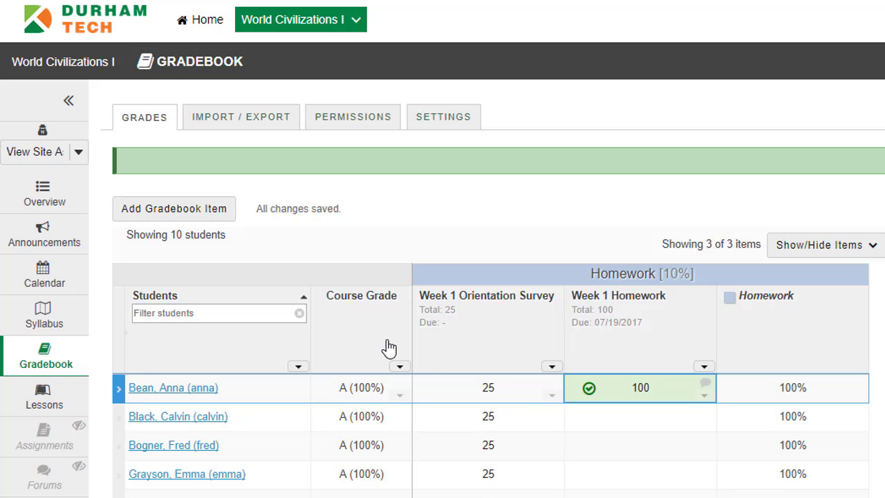
# Step: Preview the first student's grade summary showing the 100 and comment, then exit Student Review
pyautogui.scroll(-1, 579, 379)
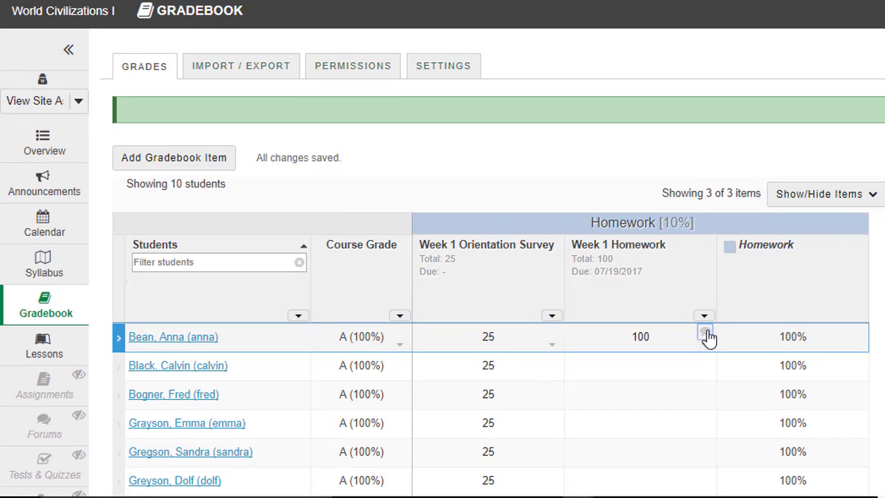
pyautogui.click(707, 336)
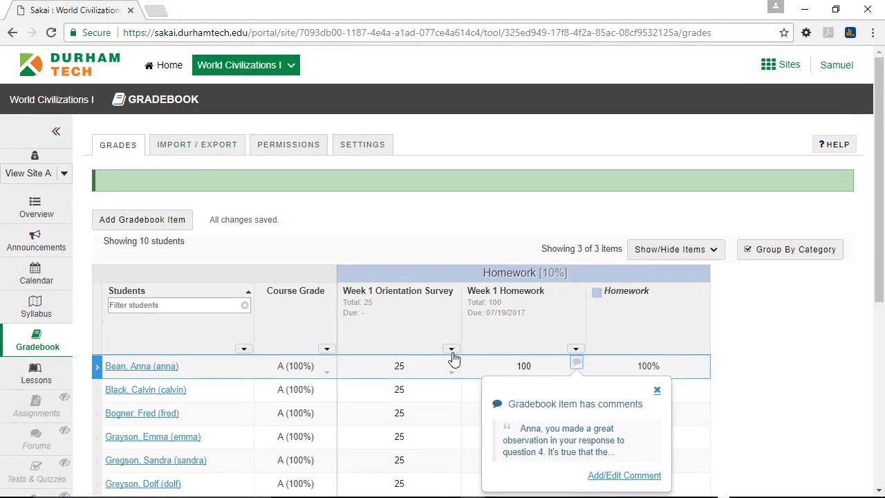
pyautogui.click(142, 367)
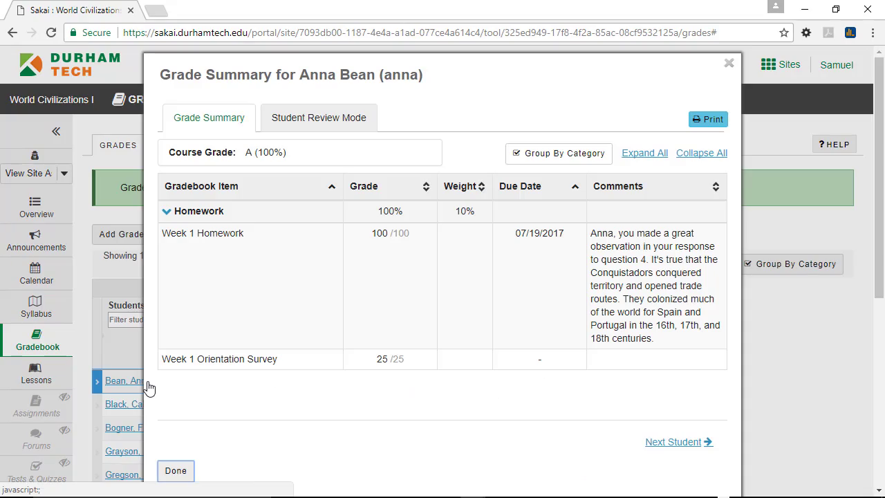
pyautogui.click(325, 131)
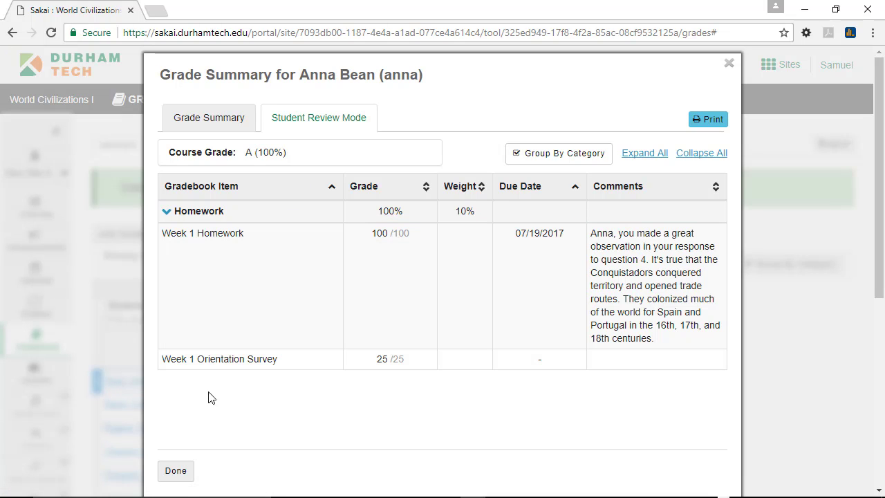
pyautogui.click(178, 479)
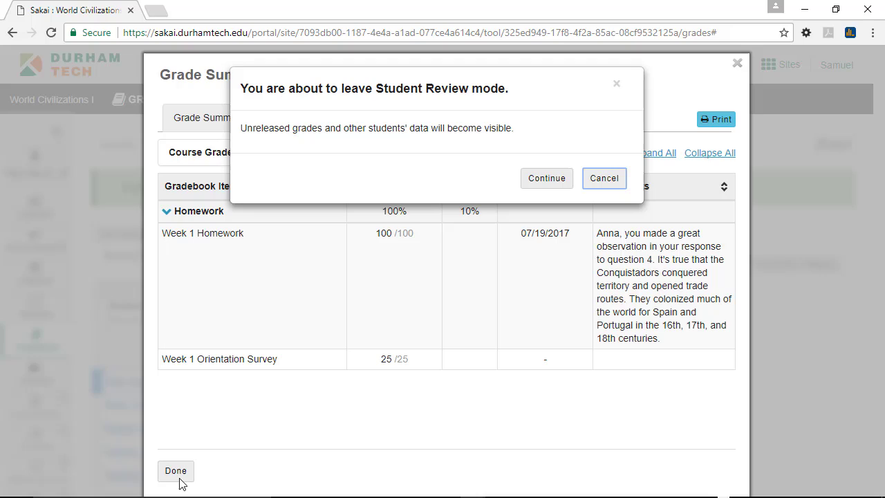
pyautogui.click(538, 192)
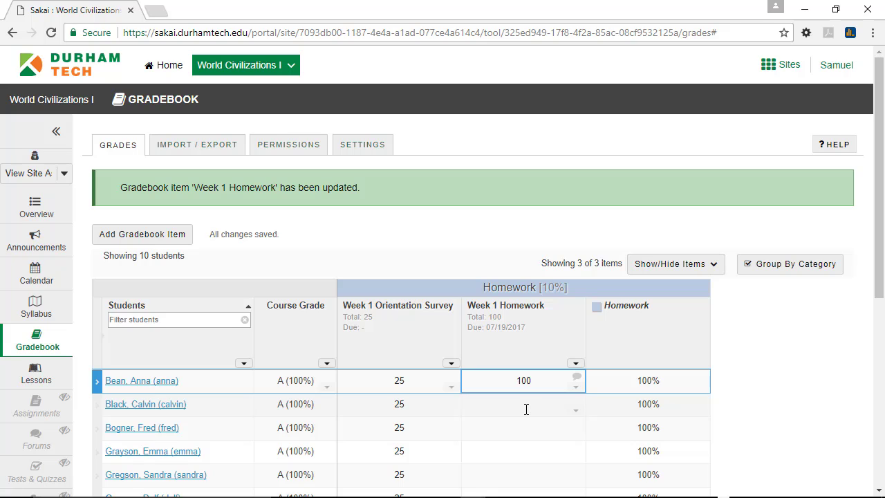
# Step: Enter Week 1 Homework scores of 95, 90 and 100 for the next three students
pyautogui.click(525, 408)
pyautogui.write('95')
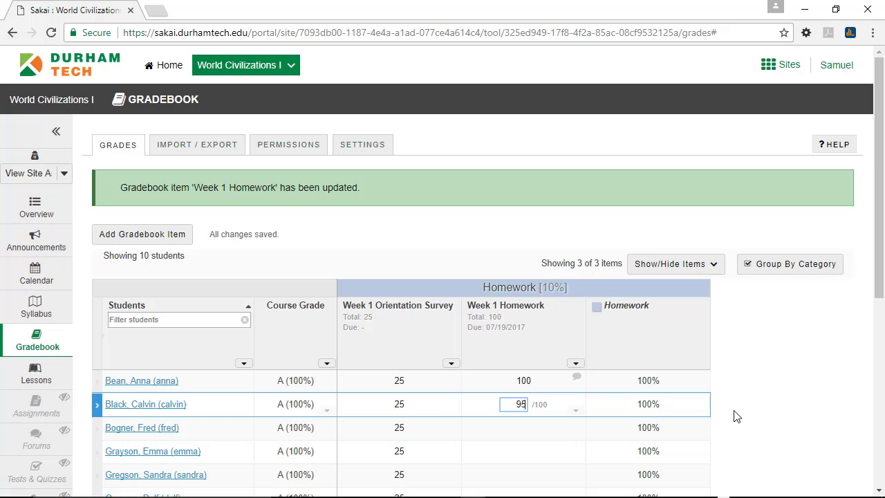
pyautogui.press('Return')
pyautogui.write('0')
pyautogui.press('Down')
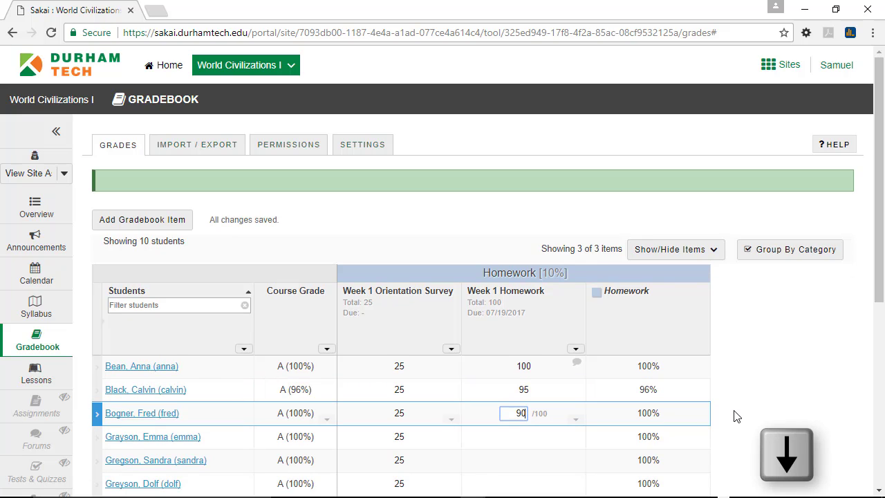
pyautogui.write('100')
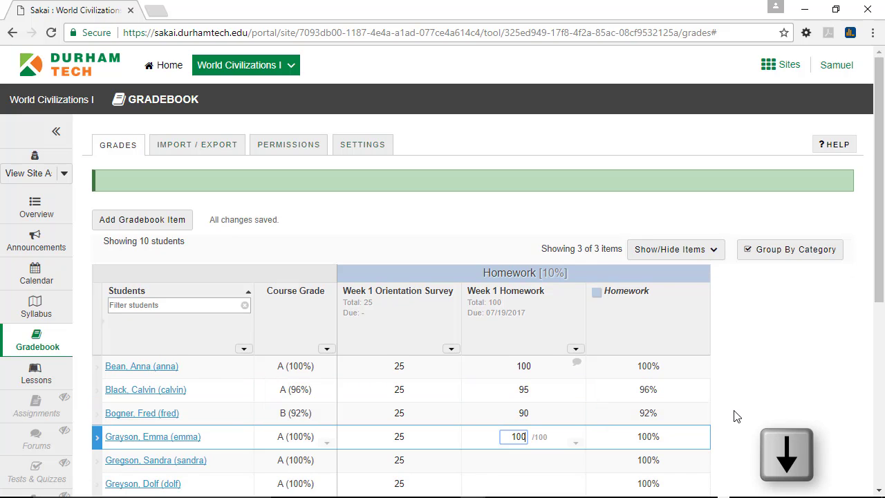
pyautogui.press('Down')
# Step: Enter 75 and 100 for further students, then give the skipped student a 0
pyautogui.press('Down')
pyautogui.write('7')
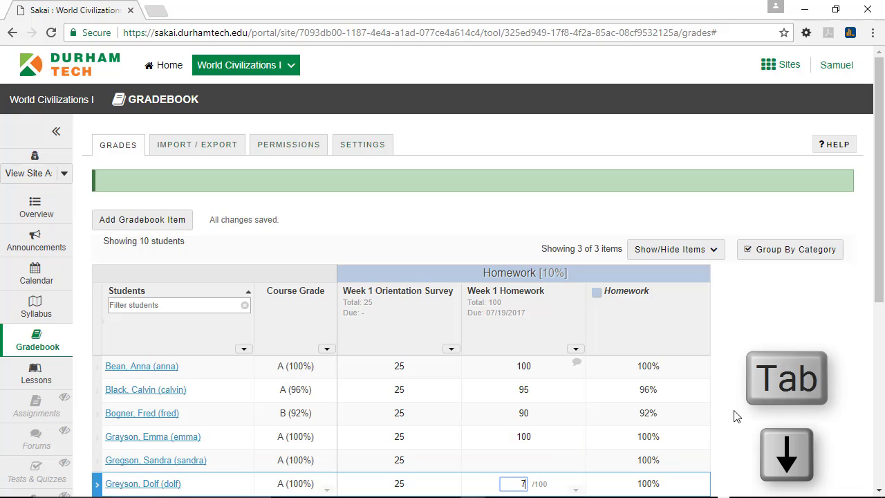
pyautogui.write('5')
pyautogui.press('Down')
pyautogui.write('10')
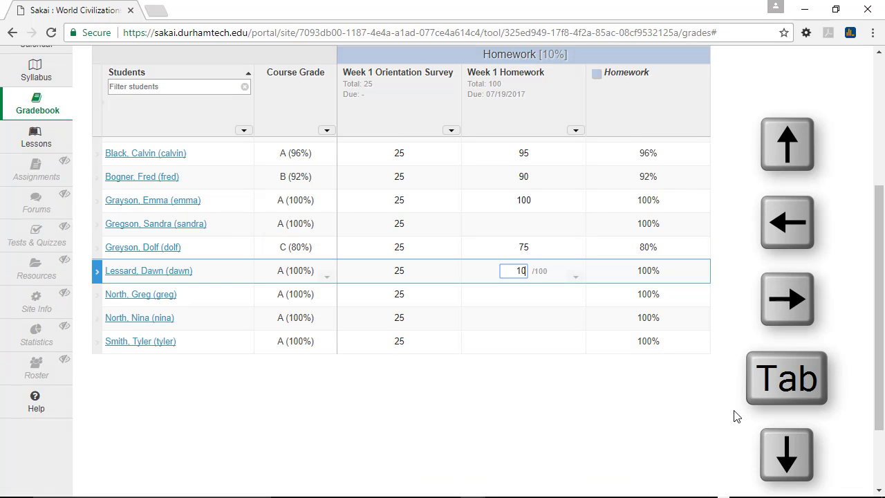
pyautogui.press('Down')
pyautogui.press('Down')
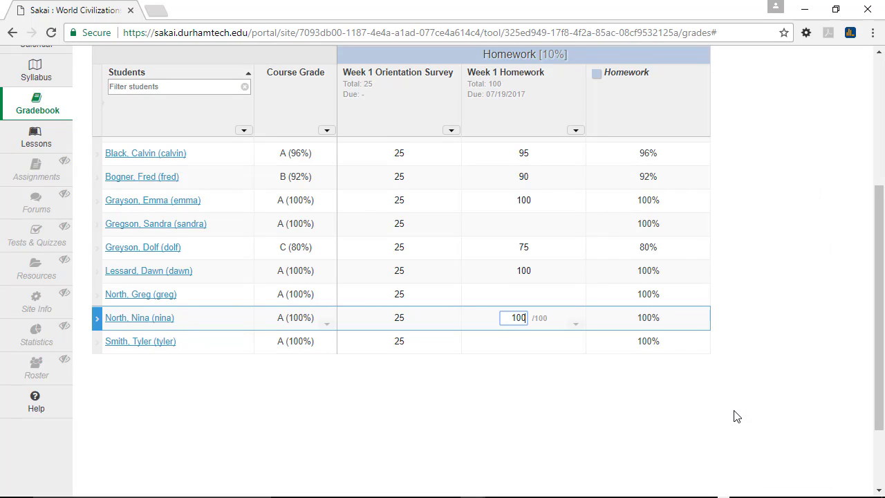
pyautogui.press('Down')
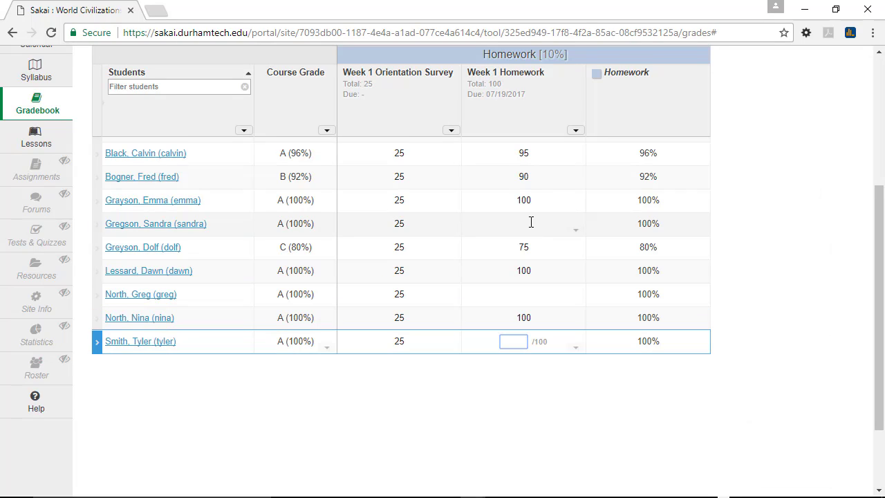
pyautogui.click(531, 223)
pyautogui.write('0')
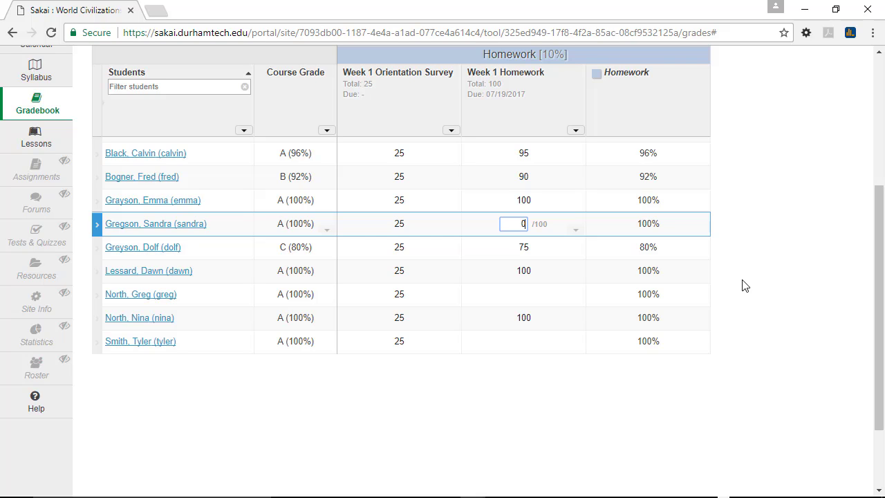
pyautogui.click(576, 131)
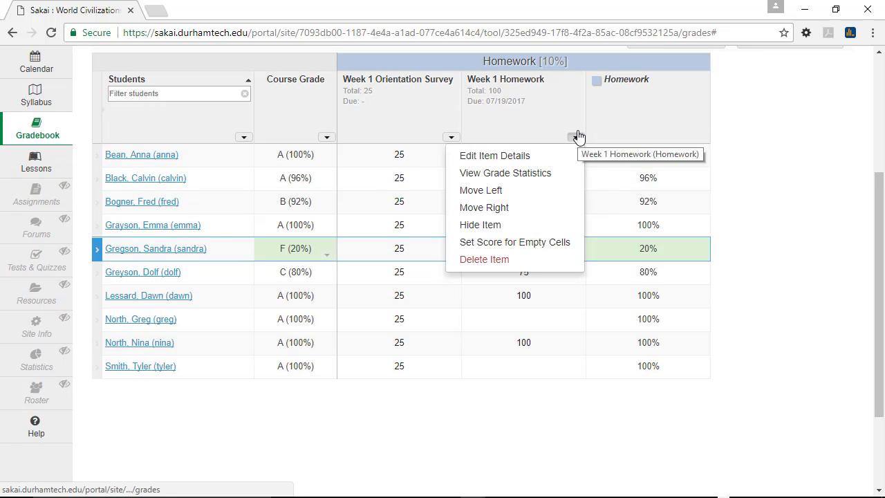
# Step: Fill every empty Week 1 Homework cell with a score of 0.0 and confirm
pyautogui.click(565, 246)
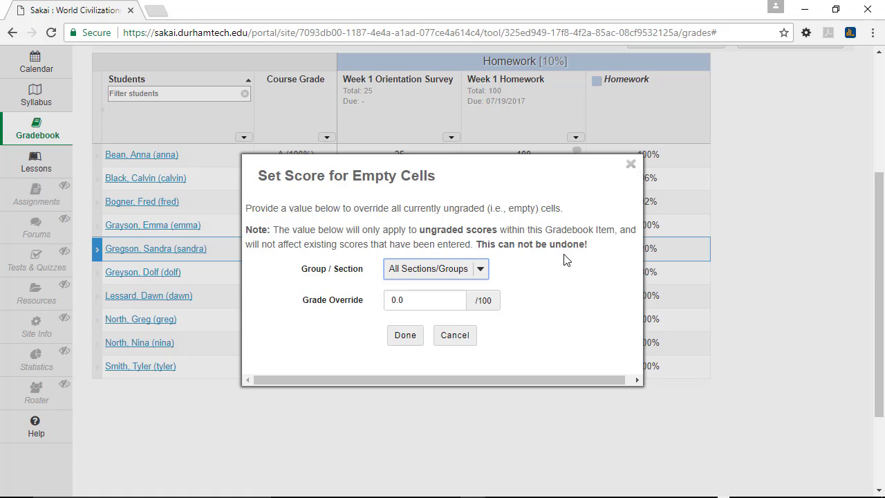
pyautogui.click(415, 342)
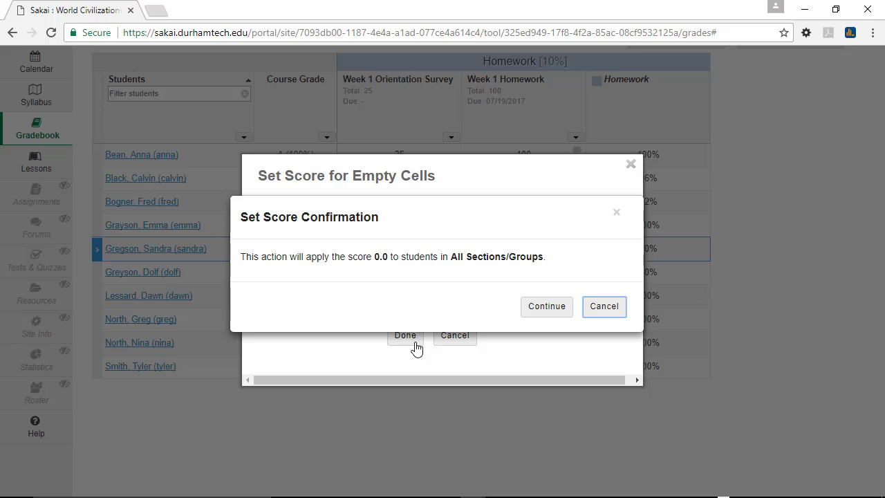
pyautogui.click(545, 310)
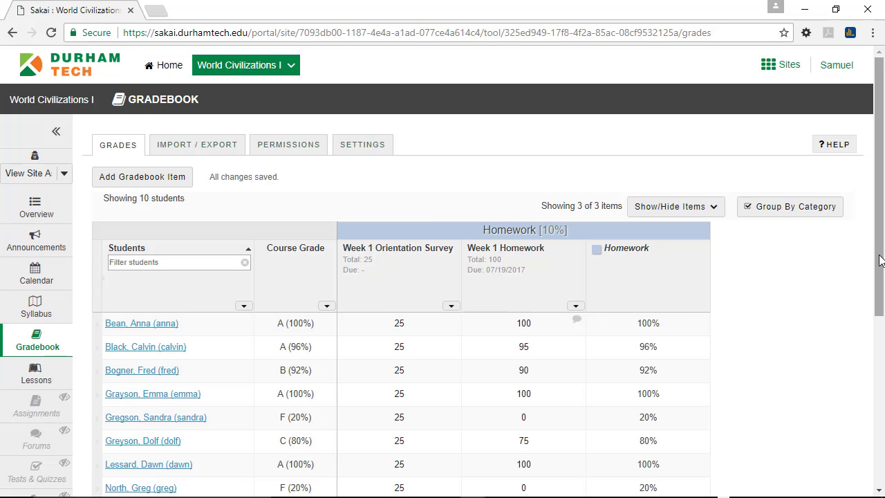
pyautogui.moveTo(880, 273); pyautogui.dragTo(875, 329)
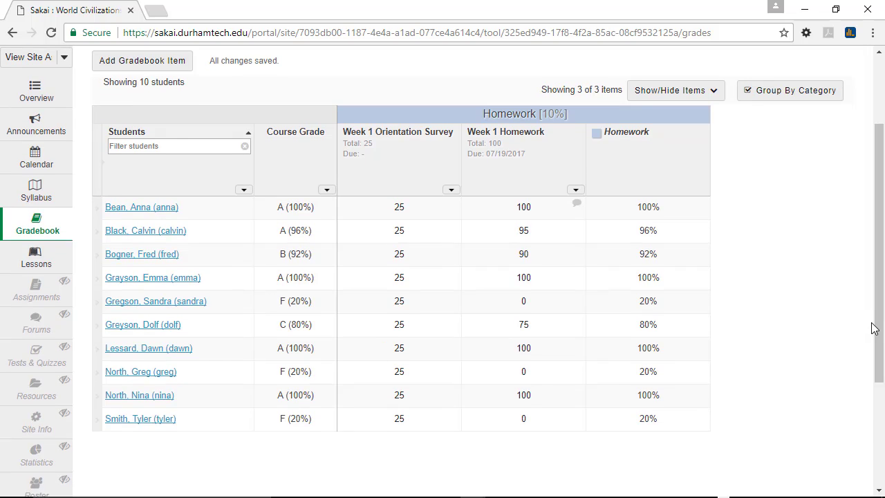
pyautogui.click(579, 191)
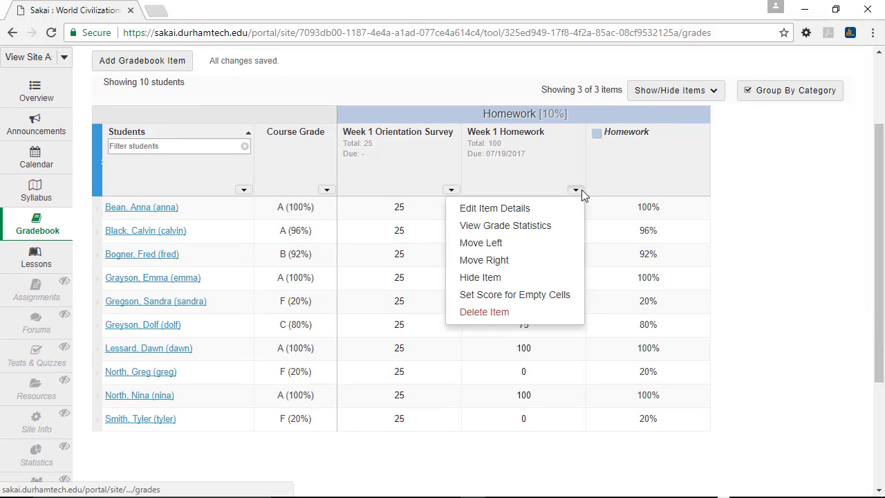
pyautogui.click(571, 228)
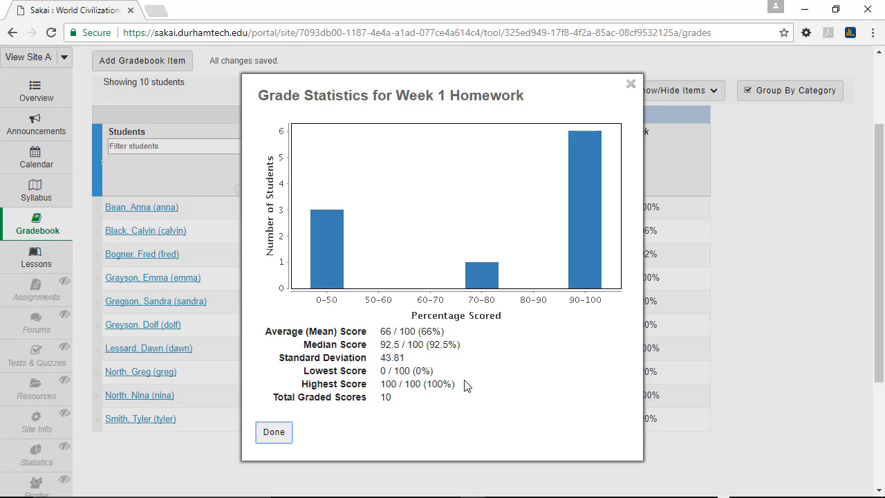
pyautogui.click(264, 435)
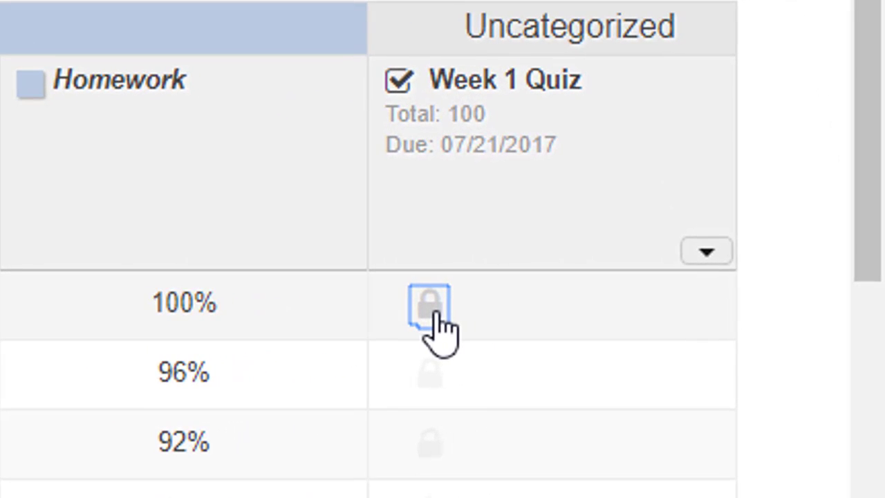
pyautogui.click(435, 315)
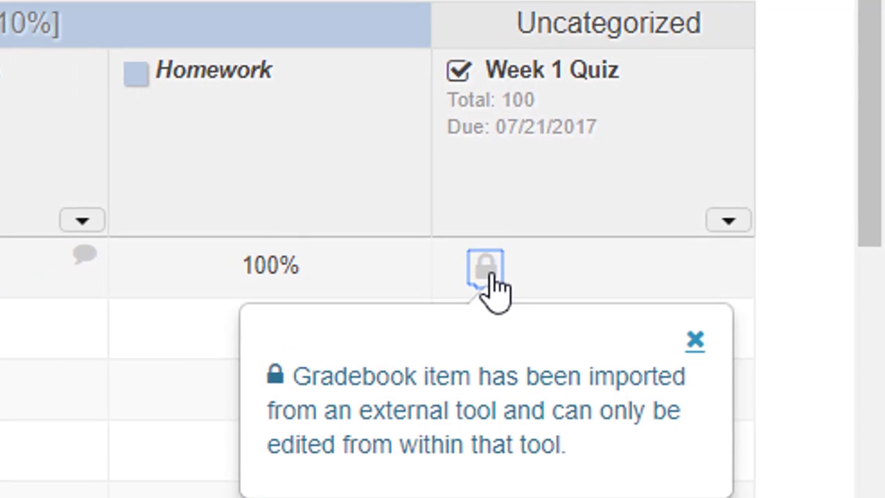